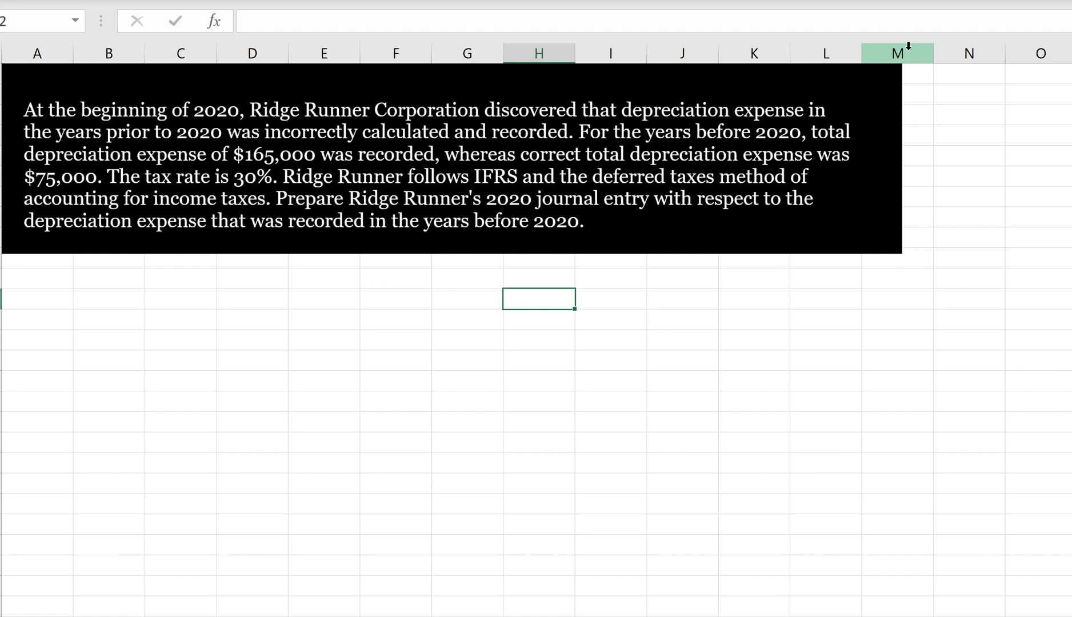
Step: Enter the label 'Incorrect depreciation prior to 2020' with 165000 in column E
key("Left")
key("Left")
key("Left")
key("Left")
key("Left")
key("Left")
key("Left")
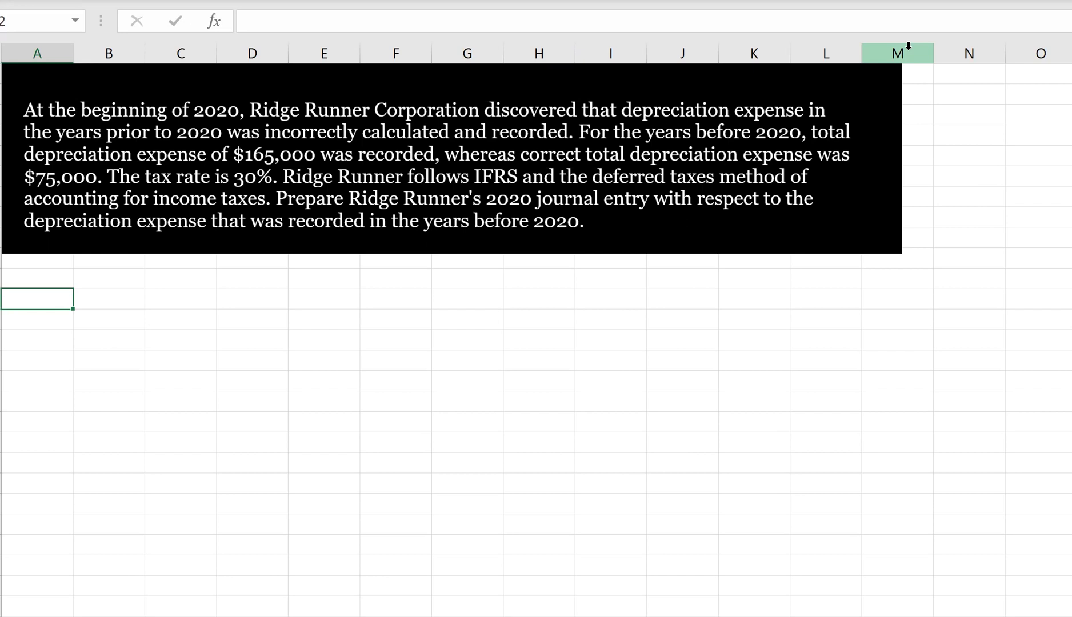
type("Incorrect depre")
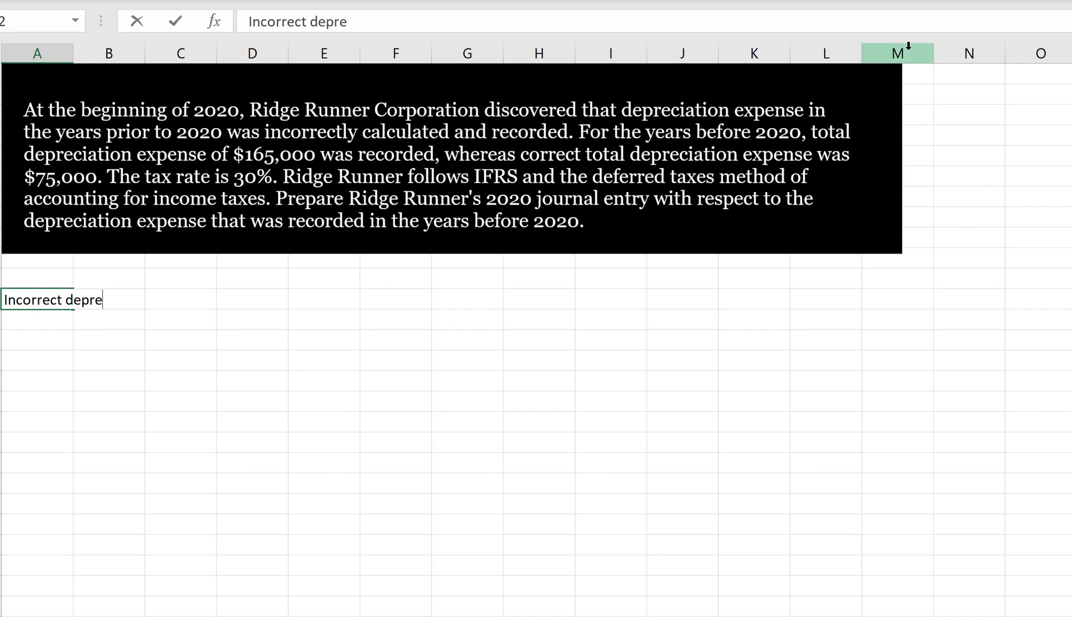
type("ciation")
key("BackSpace")
key("BackSpace")
key("BackSpace")
key("BackSpace")
key("BackSpace")
key("BackSpace")
type("ai")
key("BackSpace")
key("BackSpace")
type("iation ")
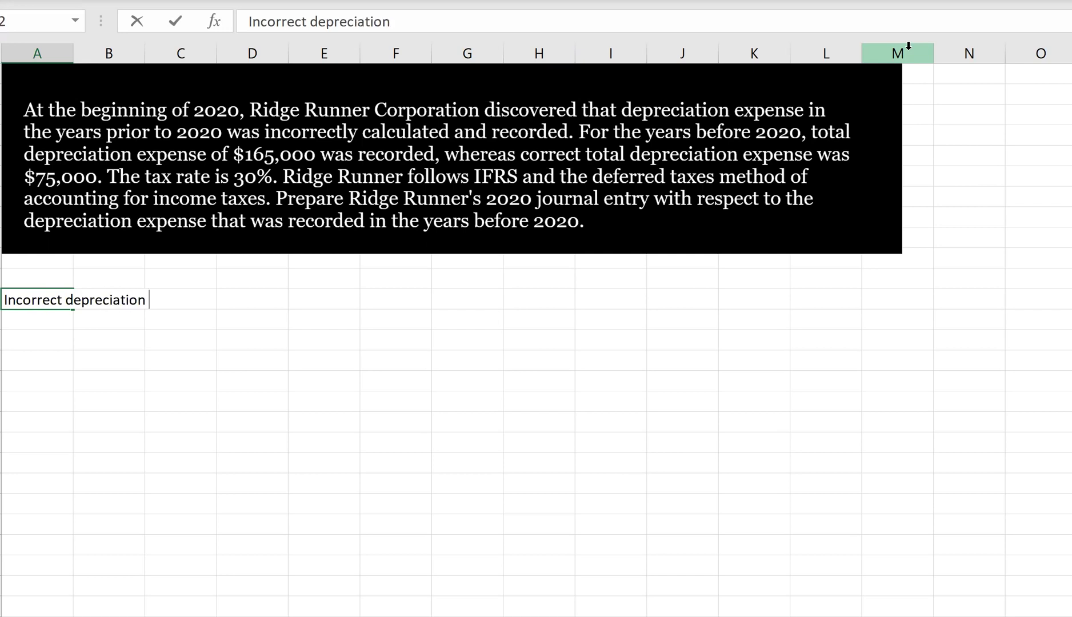
type("prior to 2020")
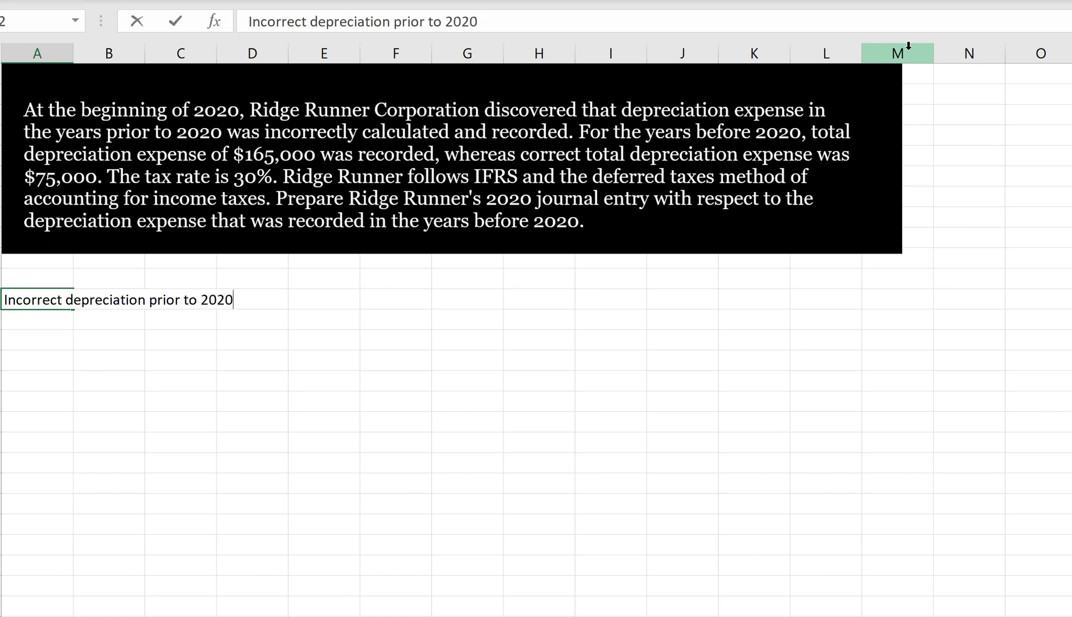
key("Tab")
key("Tab")
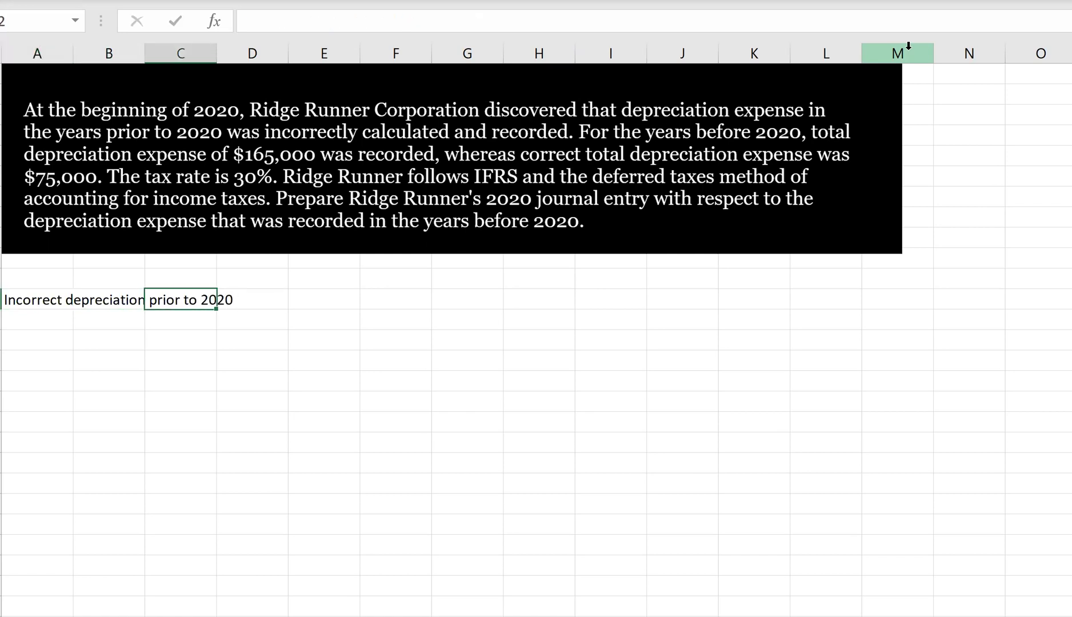
key("Tab")
key("Tab")
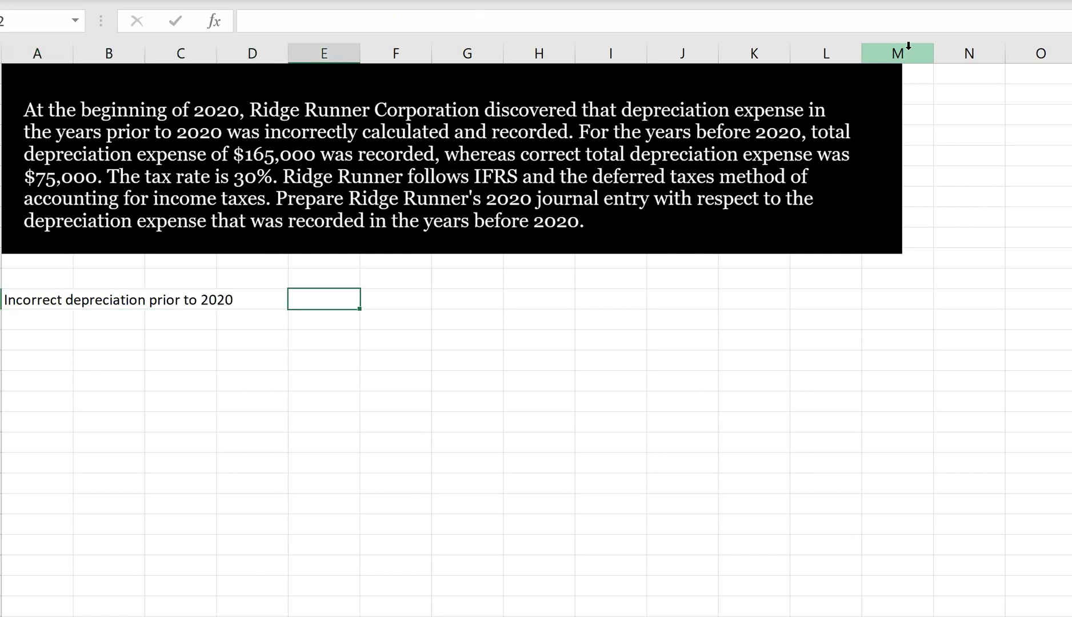
type("165000")
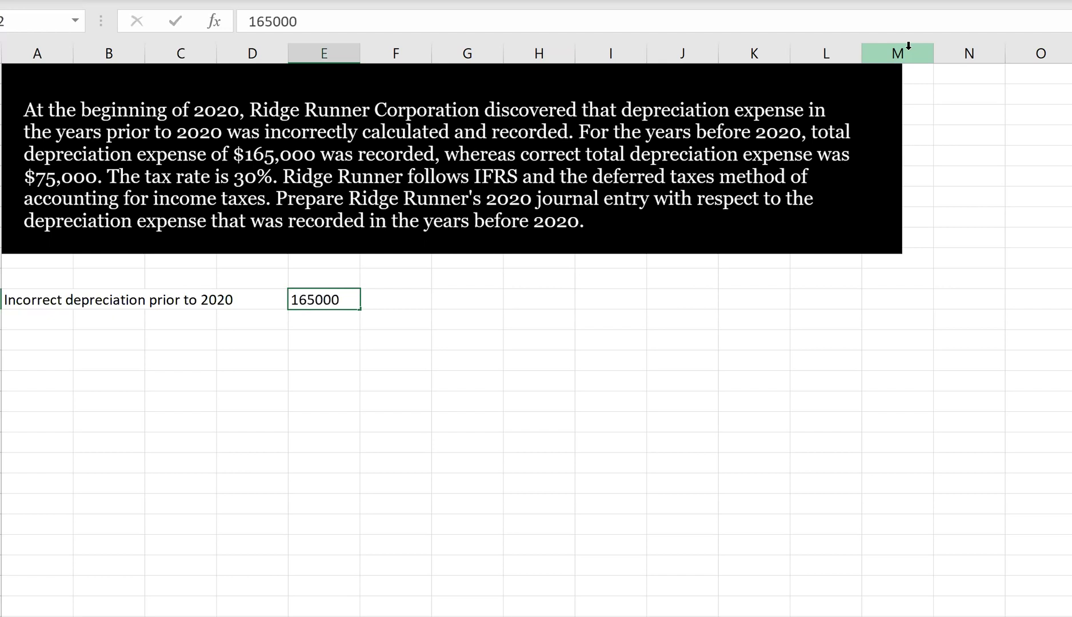
key("Return")
Step: Add 'Correct depreciation' with 75000 on the row below
key("Left")
key("Left")
key("Left")
key("Left")
type("Correct dp")
key("BackSpace")
type("epreciation")
key("Tab")
key("Tab")
key("Tab")
key("Tab")
type("75000")
key("Return")
Step: Calculate the 90000 difference beneath the amounts with =E12-E13
type("=")
left_click(342, 309)
type("-")
left_click(347, 318)
key("Return")
key("Up")
key("Left")
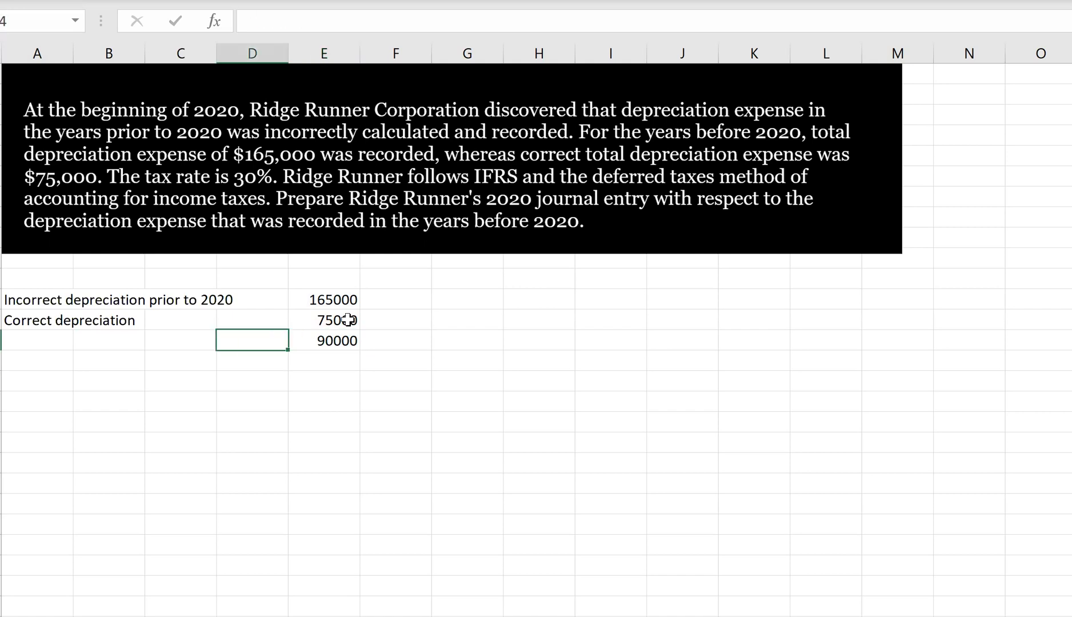
key("Left")
key("Right")
key("Right")
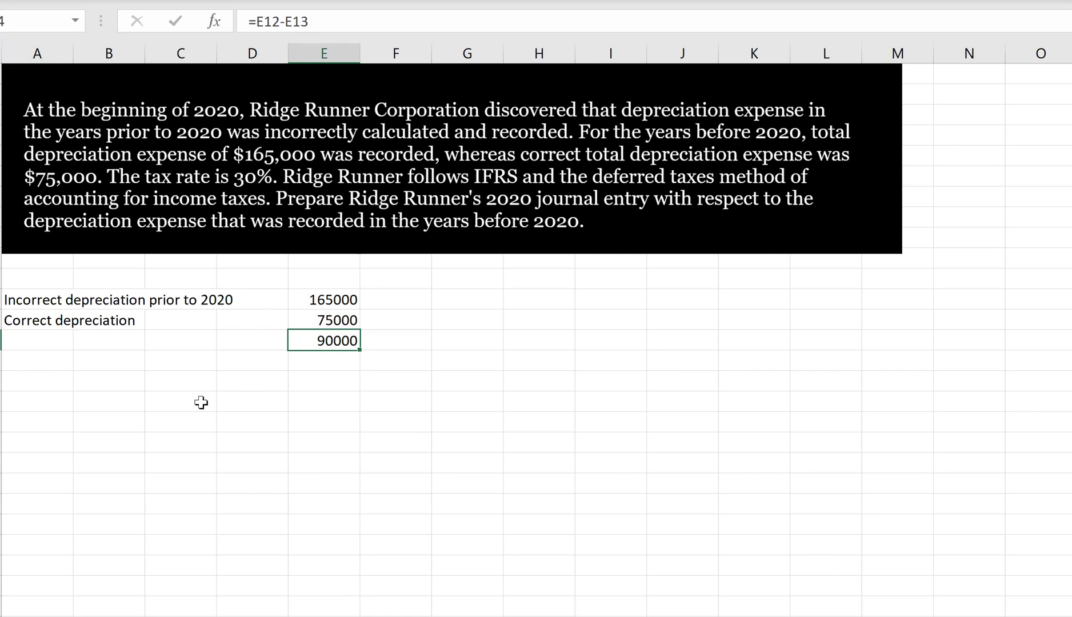
left_click(59, 388)
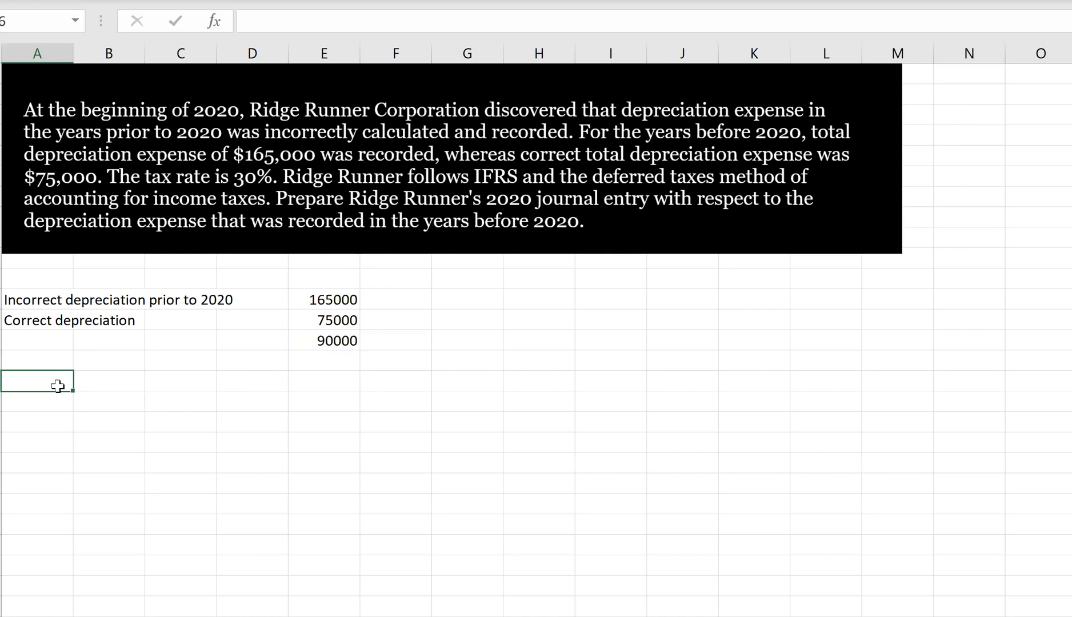
Step: Enter 'Dr: Accumulated depreciation' in A16 with its amount linked to the difference via =E14 (90000)
type("Dr: Accumulate")
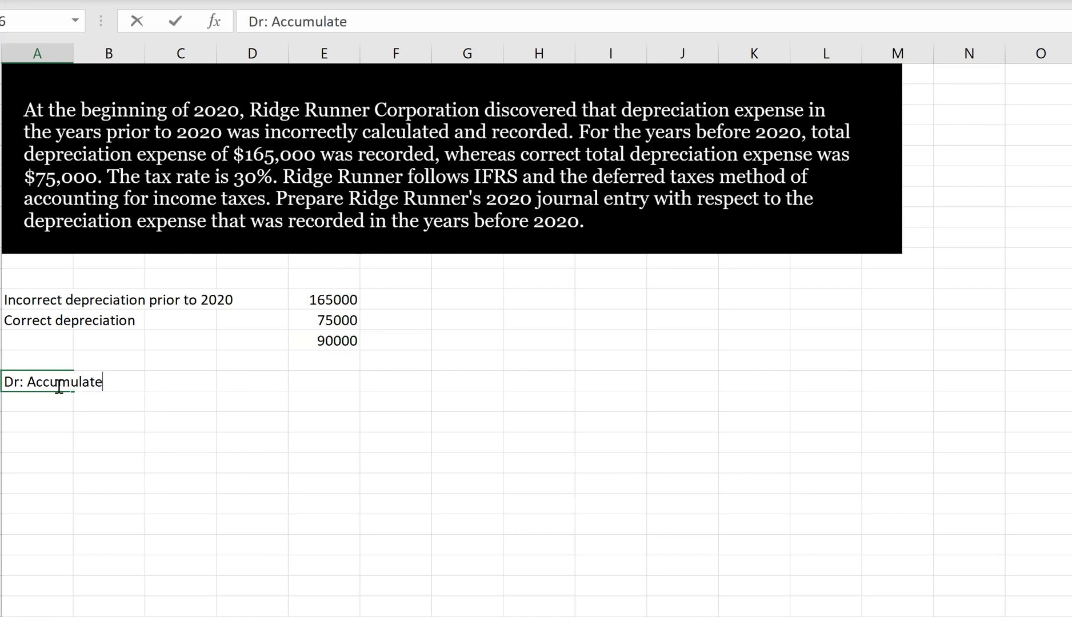
type("d dpreciation")
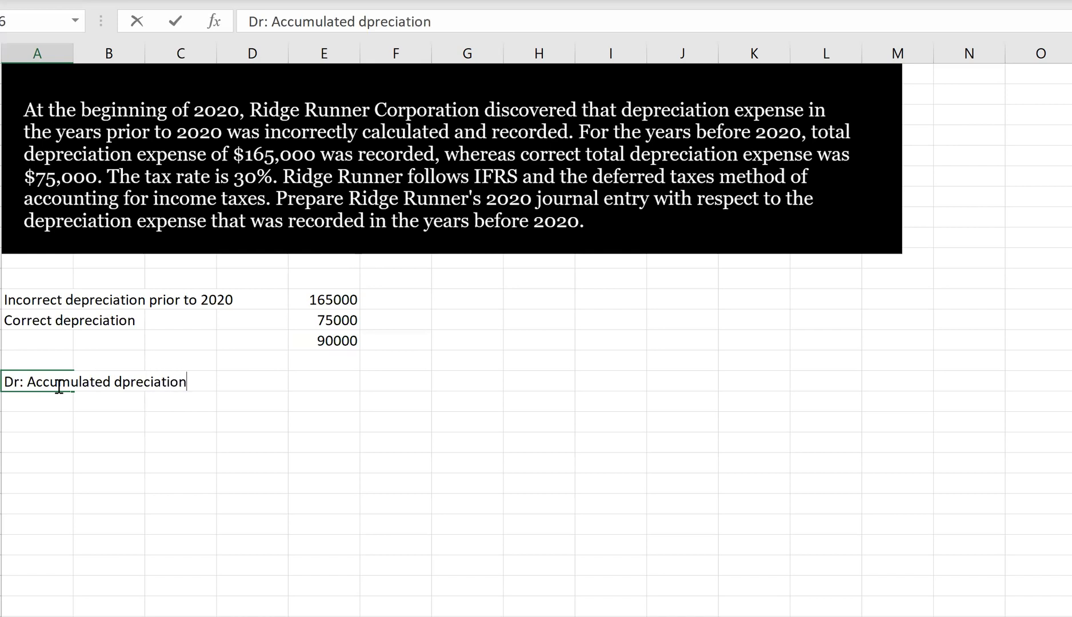
key("BackSpace")
key("BackSpace")
key("BackSpace")
key("BackSpace")
key("BackSpace")
key("BackSpace")
key("BackSpace")
key("BackSpace")
key("BackSpace")
key("BackSpace")
type("epreciation")
key("Right")
key("Right")
key("Right")
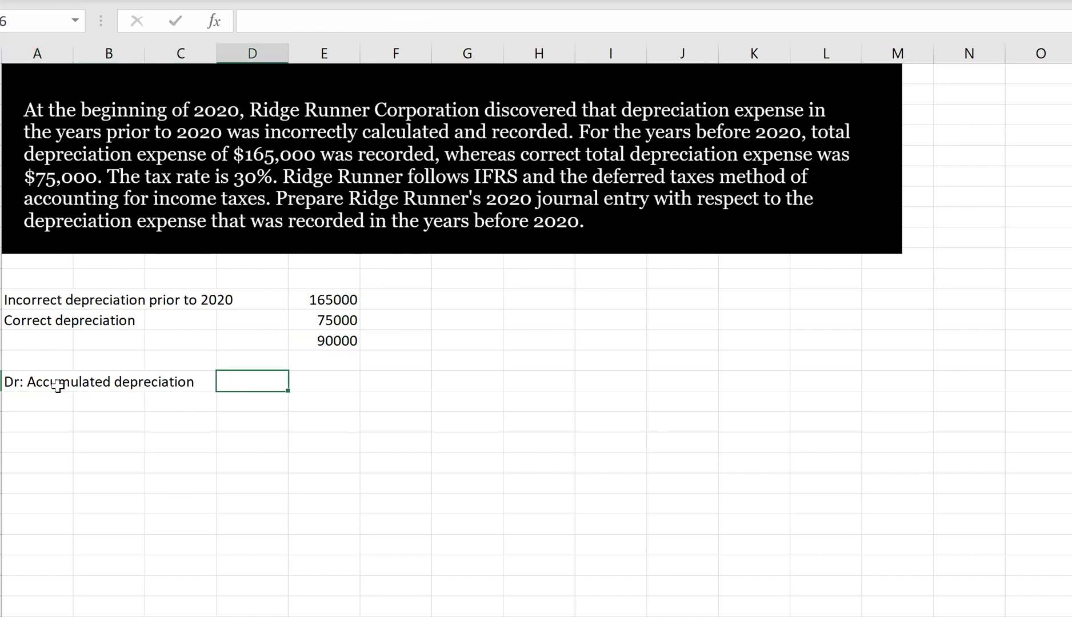
type("=")
left_click(336, 341)
key("Return")
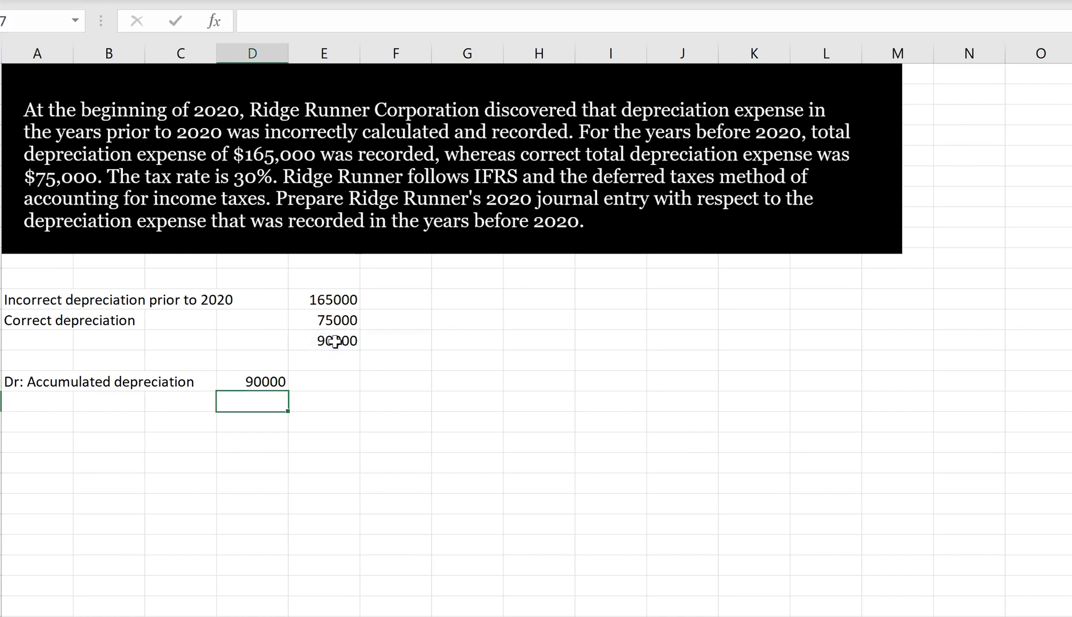
key("Left")
key("Left")
key("Left")
key("Right")
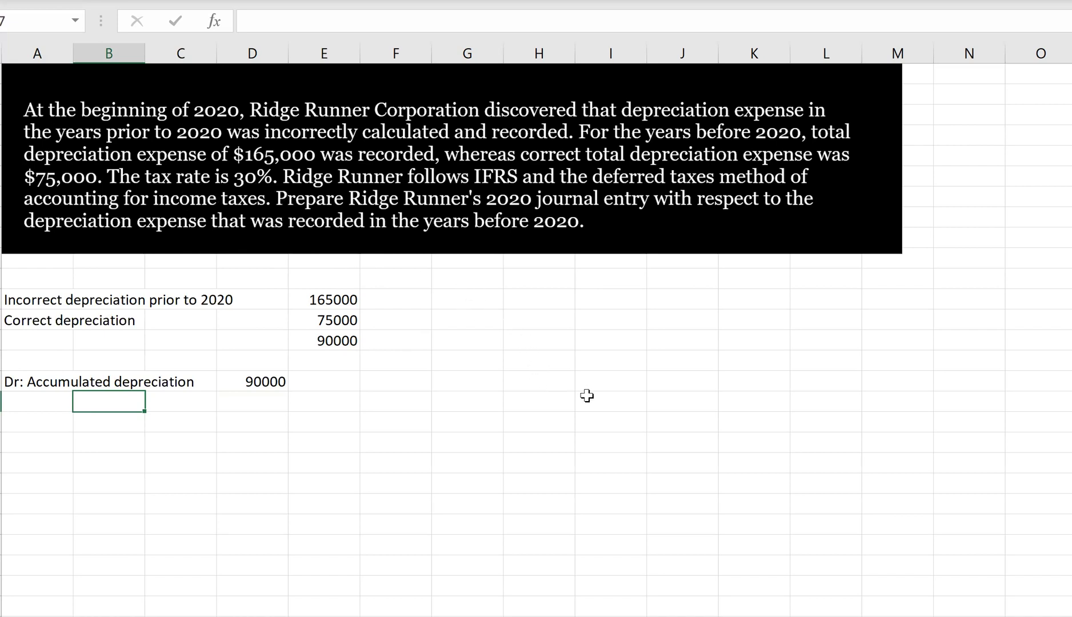
Step: Review the debit formula and the 165000 and 75000 depreciation figures
left_click(277, 383)
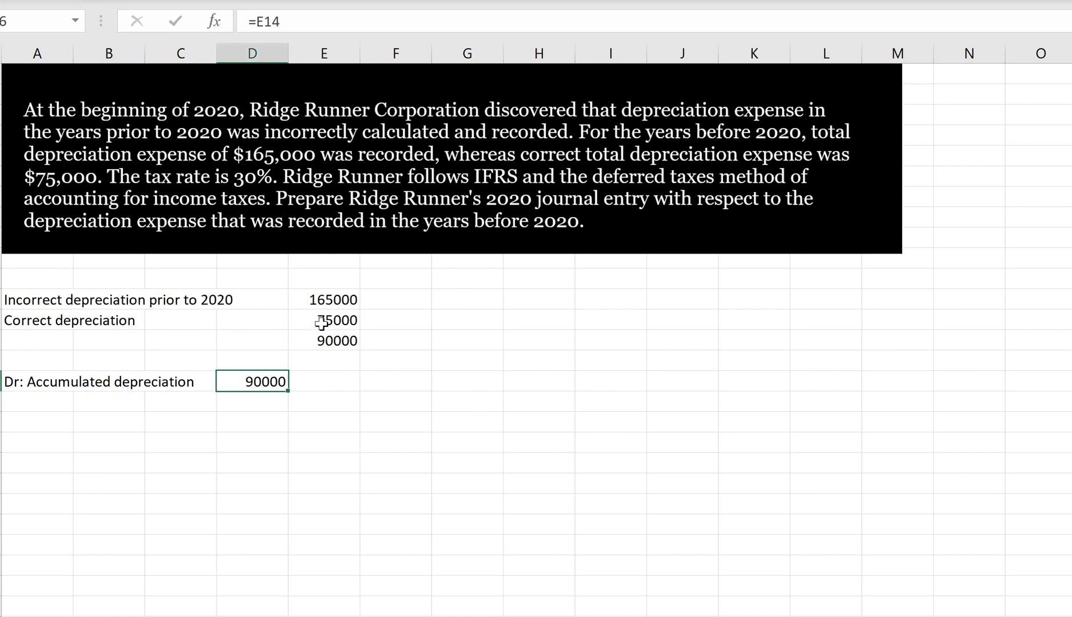
left_click_drag(60, 320, 337, 320)
left_click_drag(86, 299, 395, 299)
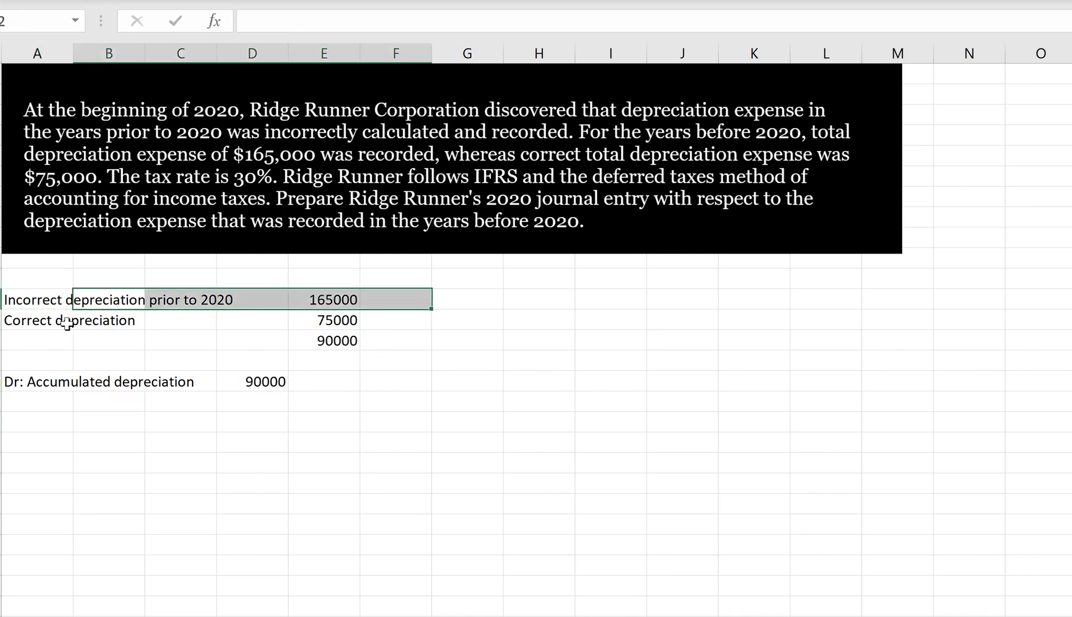
left_click_drag(198, 322, 343, 322)
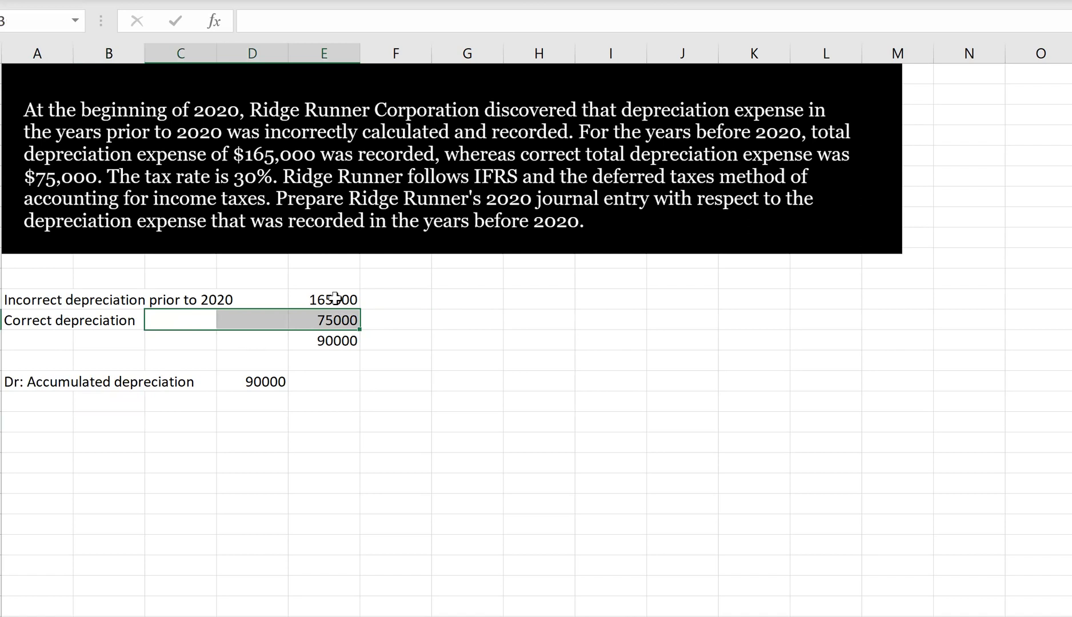
left_click(335, 298)
left_click(334, 320)
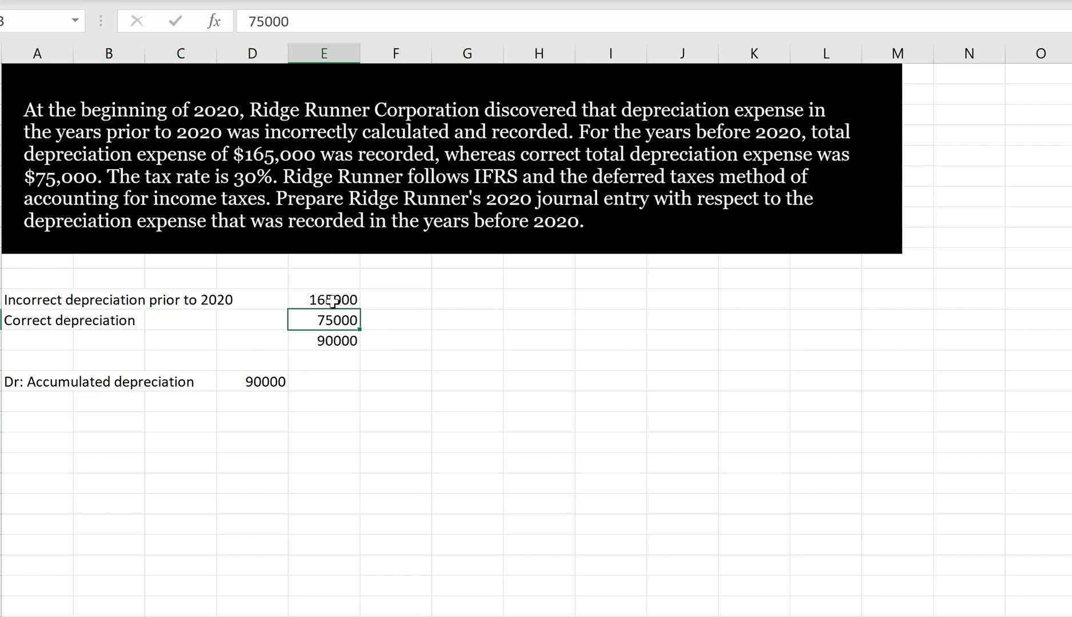
left_click(332, 300)
left_click(335, 321)
Step: Enter a 30% tax rate in G14 beside the 90000 difference
left_click(461, 343)
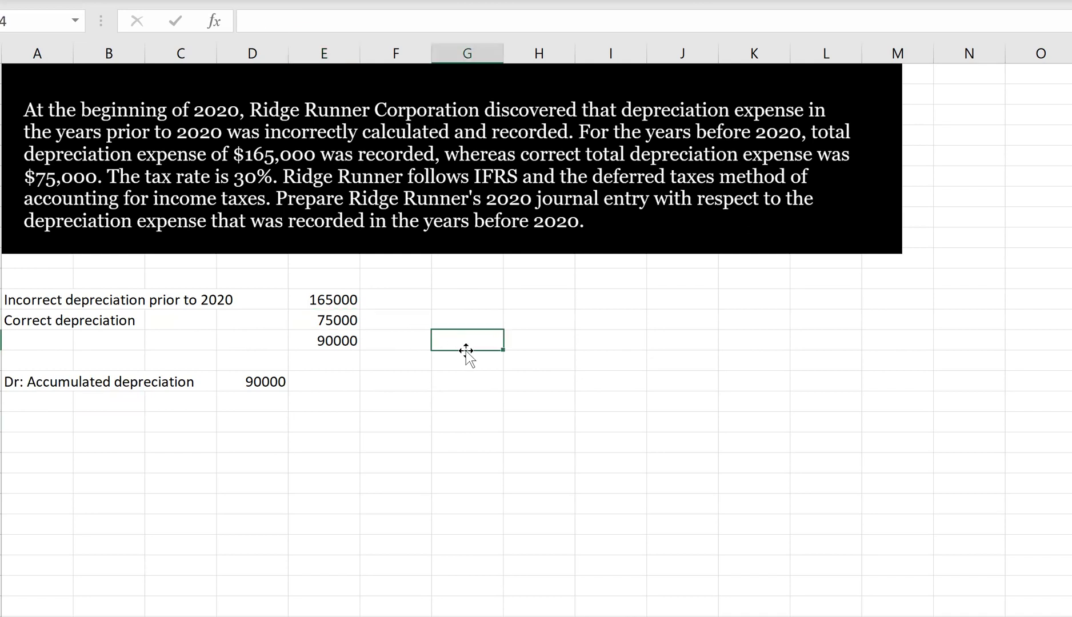
type("30%")
key("Return")
key("Up")
key("Right")
Step: Compute the 27000 tax effect in H14 with =E14*G14
type("=")
left_click(298, 352)
type("*")
left_click(452, 341)
key("Return")
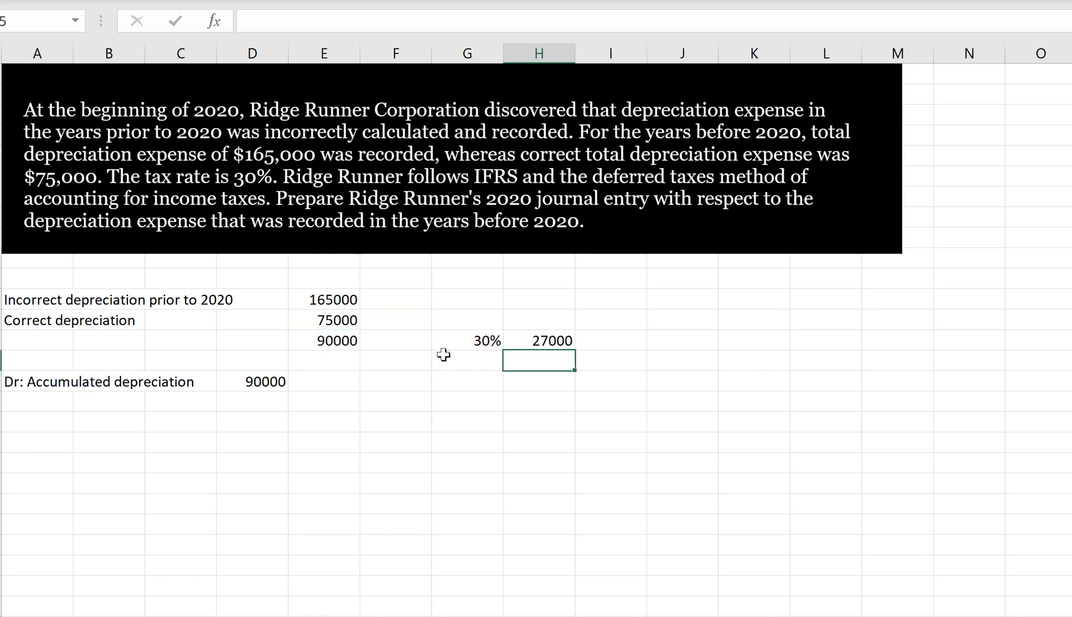
key("Down")
key("Down")
key("Down")
key("Left")
key("Up")
key("Left")
key("Left")
key("Left")
key("Left")
key("Left")
key("Left")
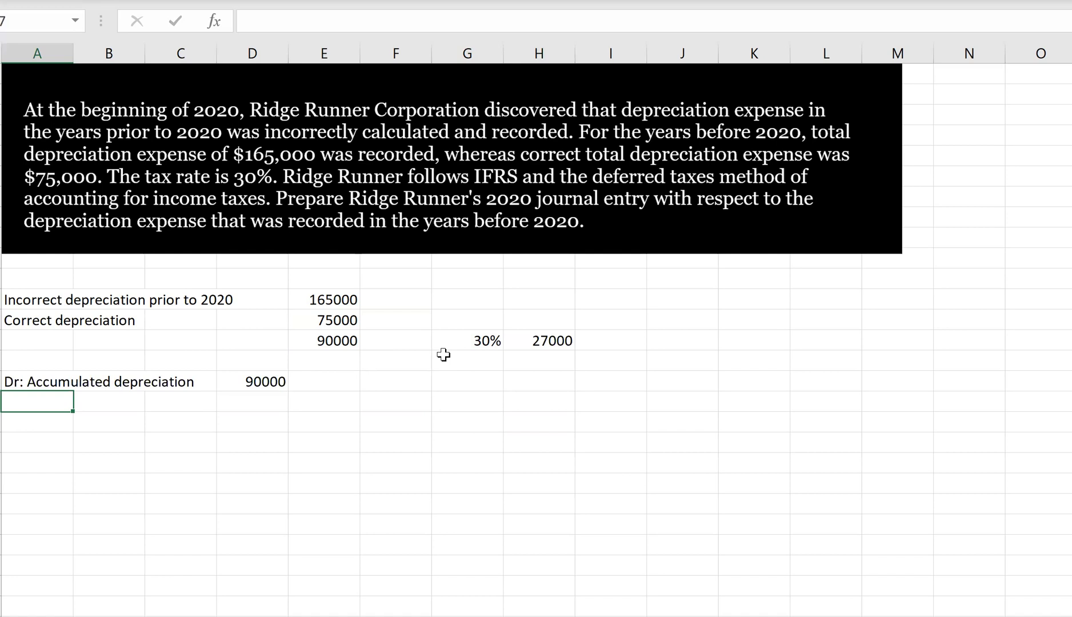
Step: Enter 'Cr: Deferred Tax Liability' in B17 with amount =H14 (27000) in E17
left_click(115, 401)
type("Cr: Defer")
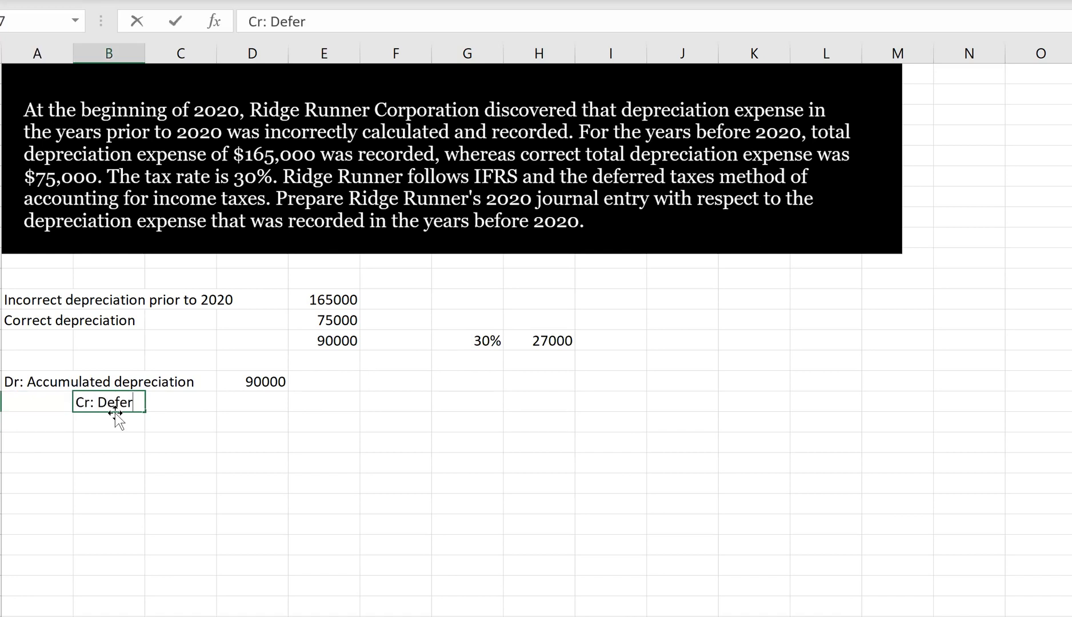
type("red Liability")
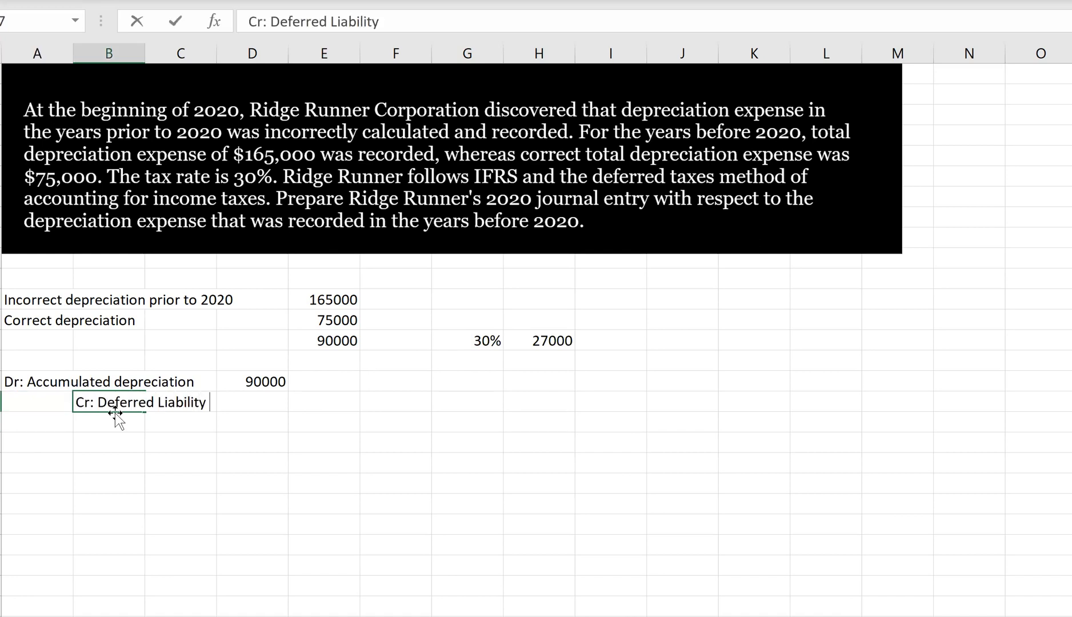
key("BackSpace")
key("BackSpace")
key("BackSpace")
key("BackSpace")
key("BackSpace")
key("BackSpace")
key("BackSpace")
key("BackSpace")
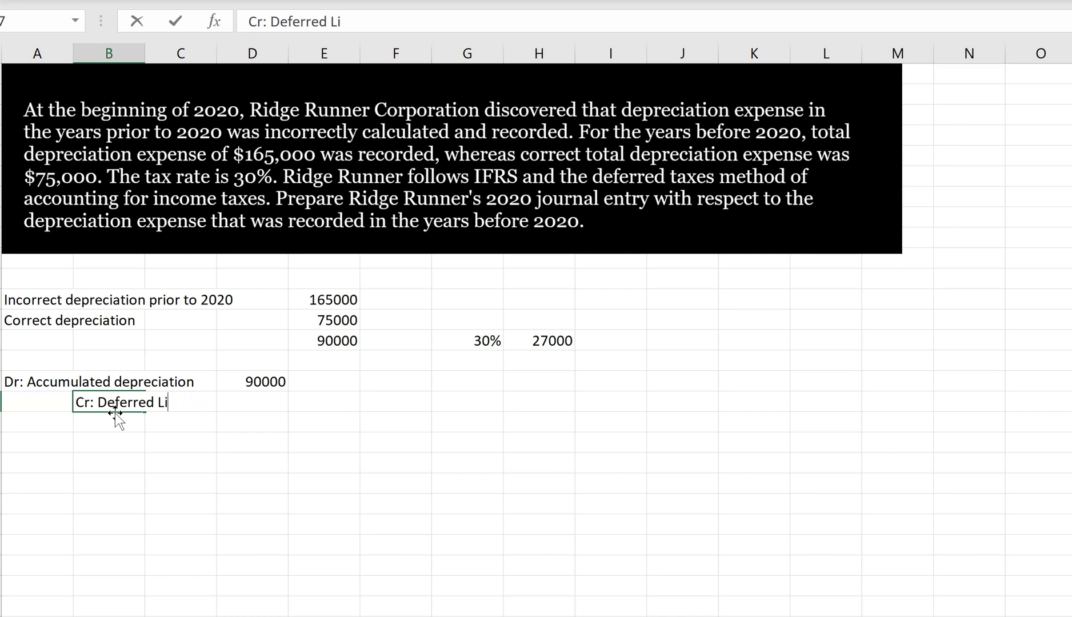
key("BackSpace")
type("Tax Lia")
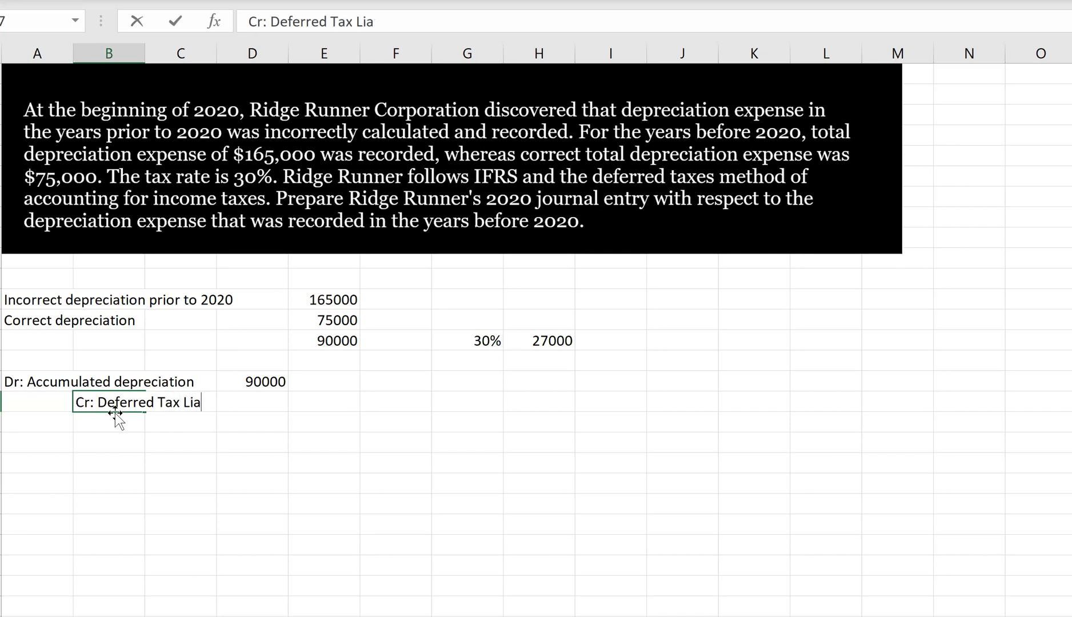
type("bility")
key("Tab")
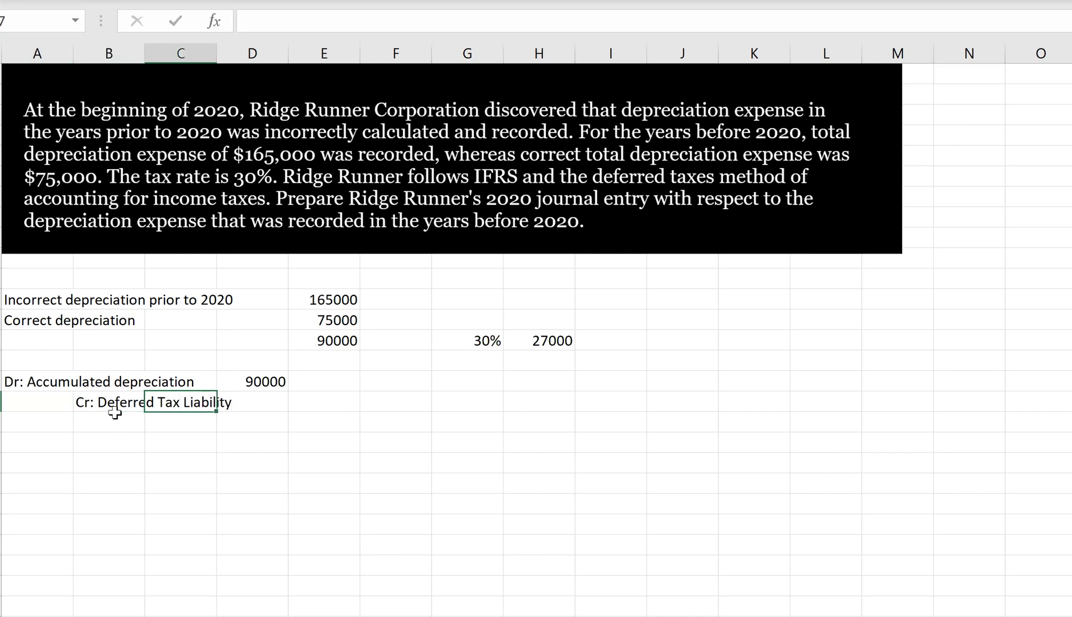
key("Right")
key("Right")
type("=")
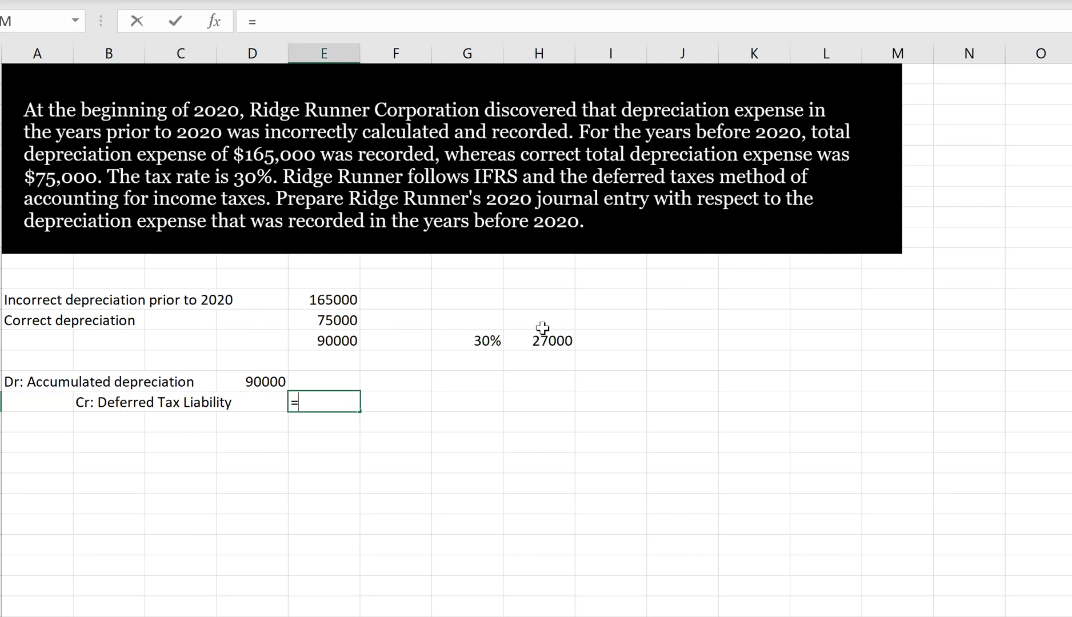
left_click(542, 328)
key("Return")
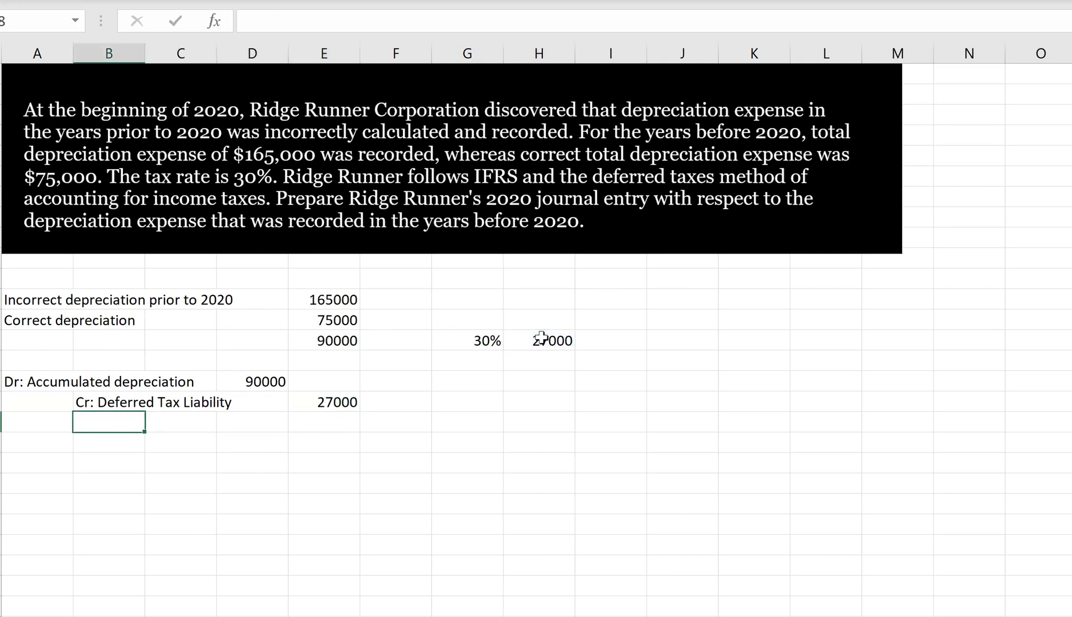
Step: Type the label 'Cr: Retained Earnings' in B18
type("Cr: REta")
key("BackSpace")
key("BackSpace")
key("BackSpace")
type("eat")
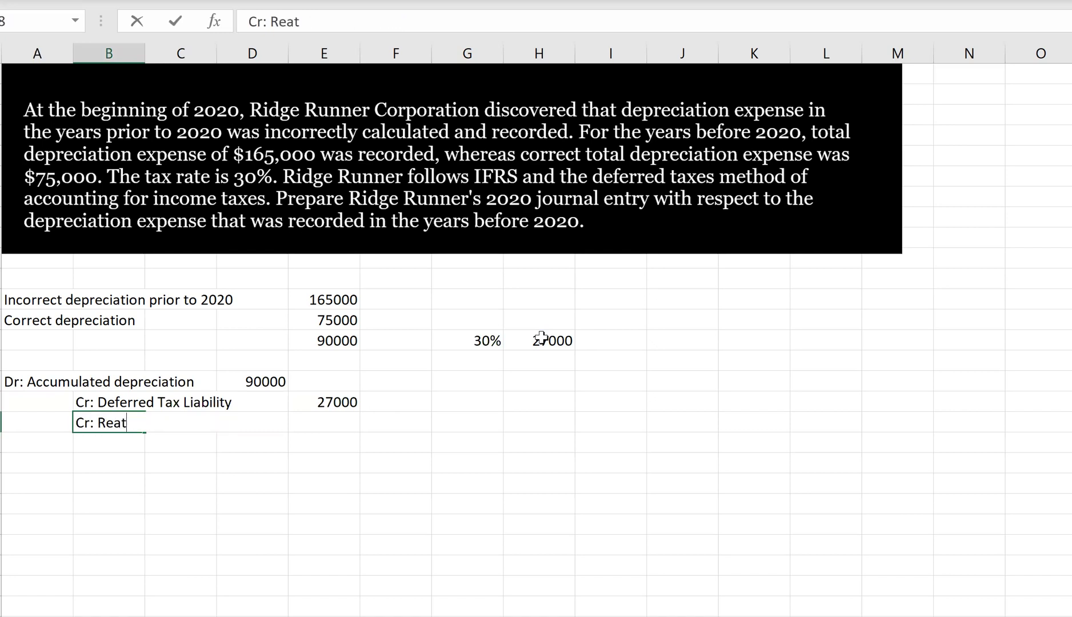
key("BackSpace")
key("BackSpace")
type("tained ")
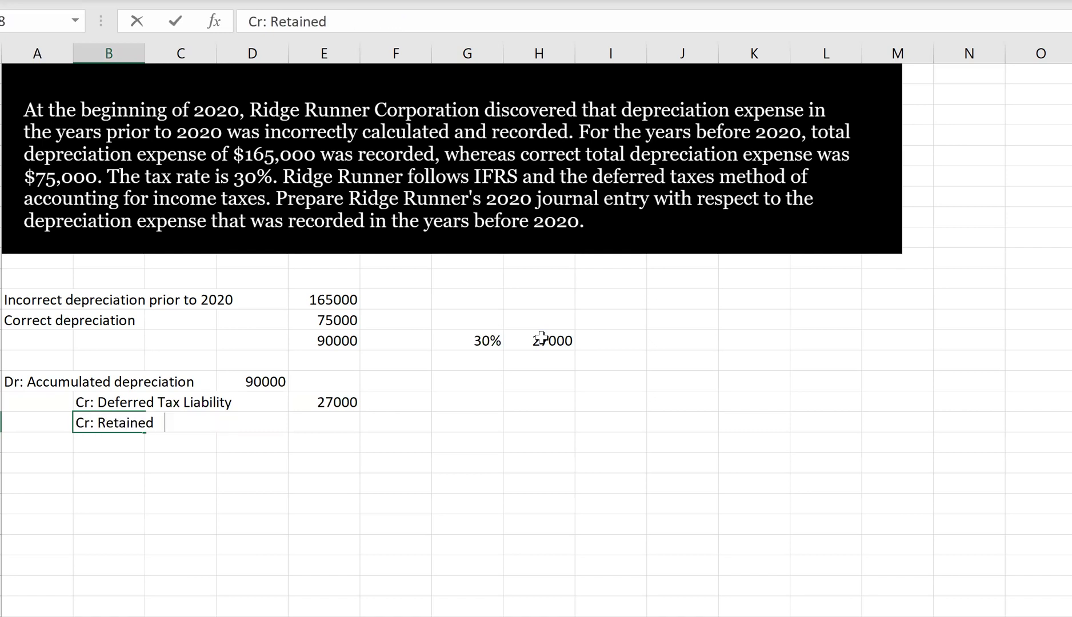
type("Earnings")
key("Return")
Step: Enter the retained earnings amount in E18 as =D16+E17
key("Up")
key("Right")
key("Right")
key("Right")
type("=")
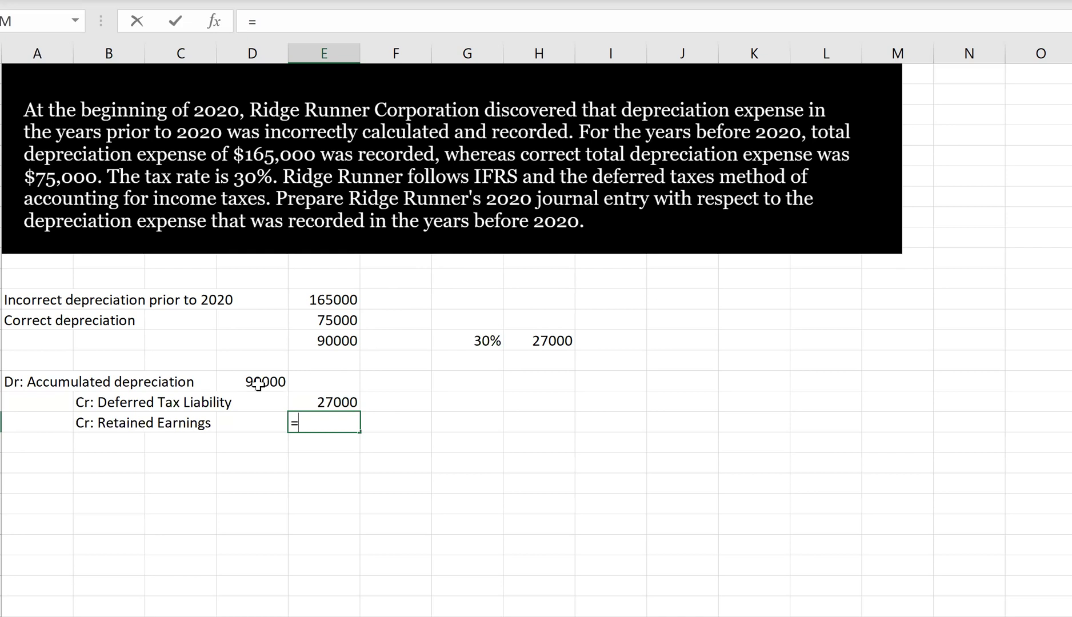
left_click(272, 382)
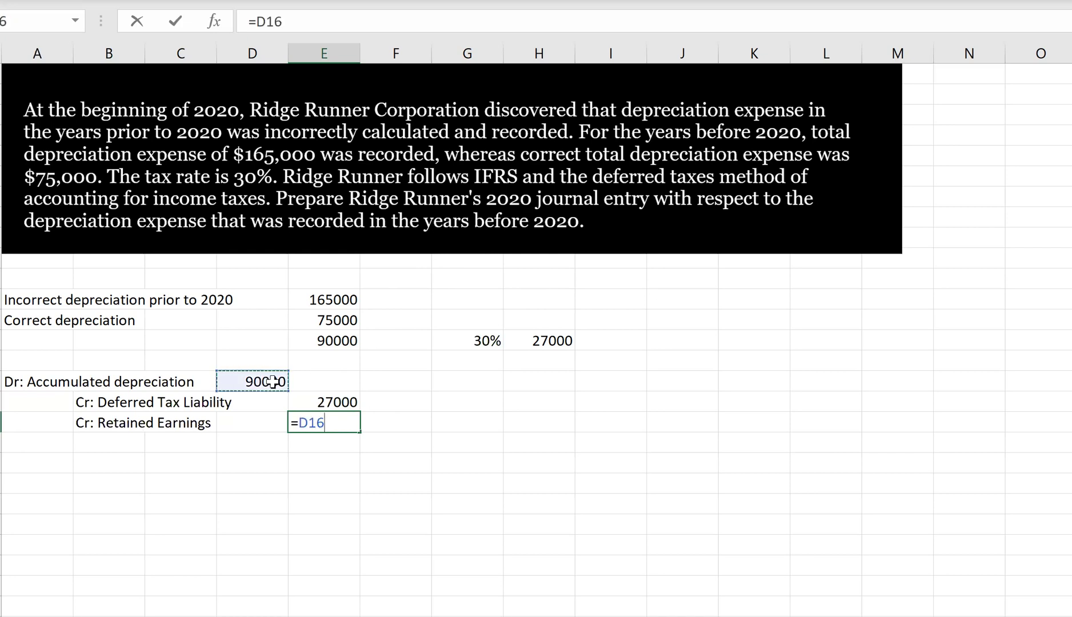
type("+")
left_click(339, 398)
key("Return")
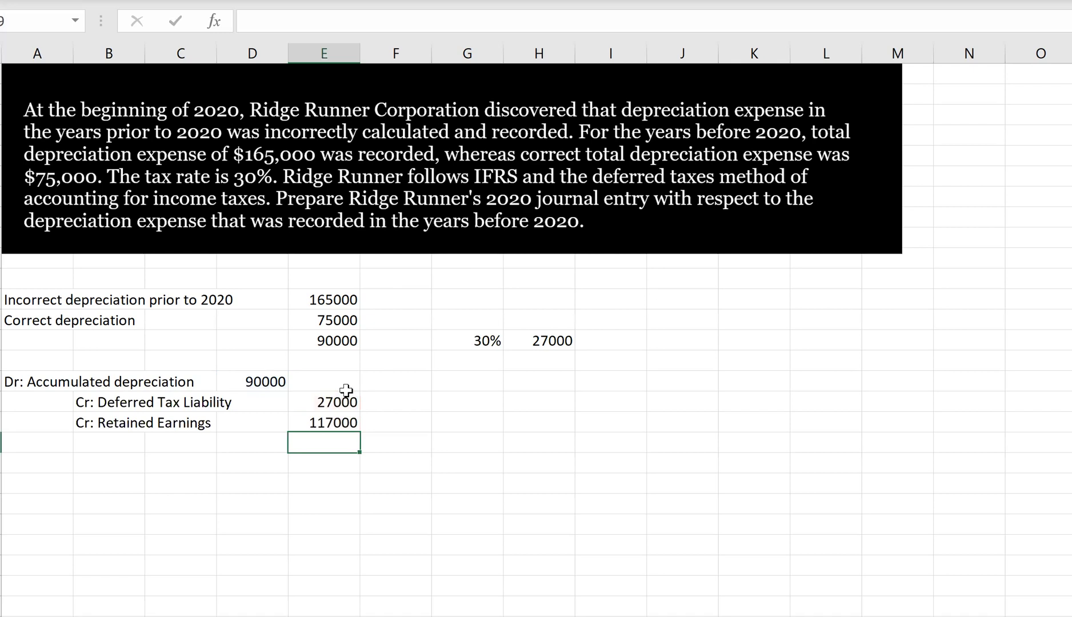
Step: Replace the wrong 117000 result with =D16-E17, giving 63000
key("Up")
key("F2")
key("Escape")
key("Delete")
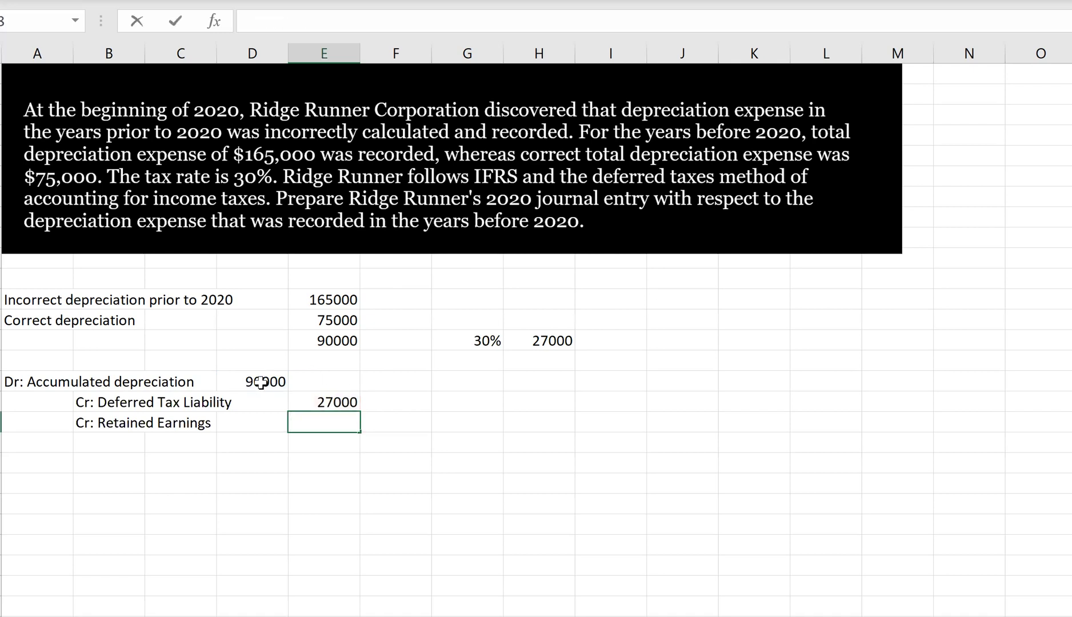
left_click(260, 382)
left_click(324, 421)
type("=")
left_click(265, 381)
type("-")
left_click(331, 401)
key("Return")
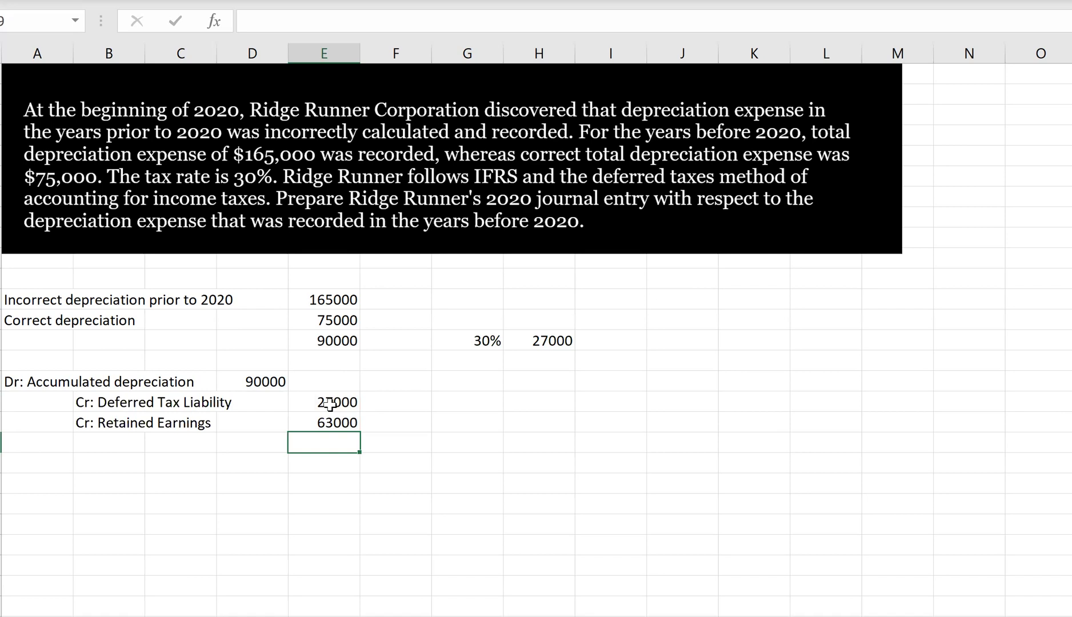